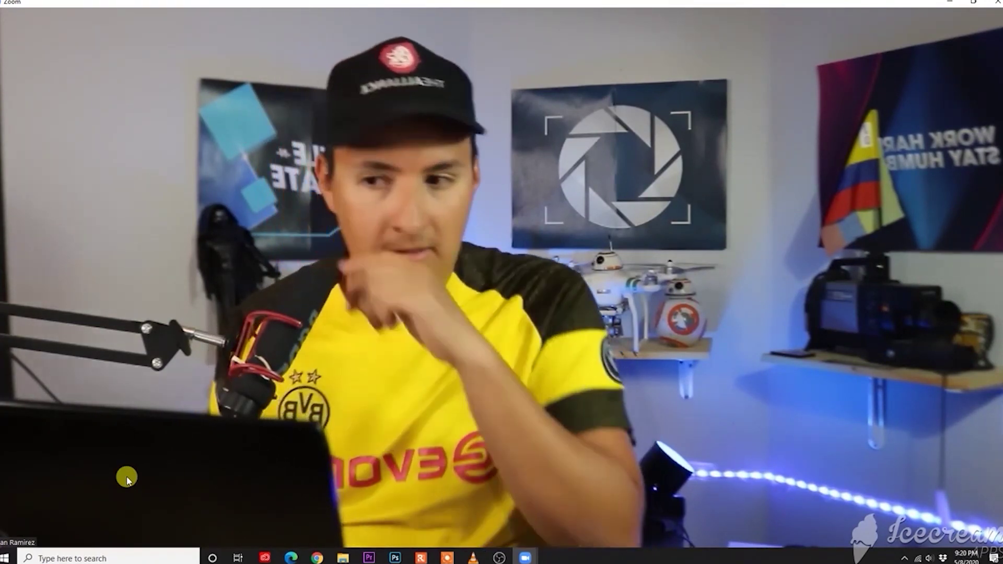
Step: Restore the Zoom meeting from full size to a smaller window and switch to OBS Studio
{"action": "left_click", "coordinate": [977, 1]}
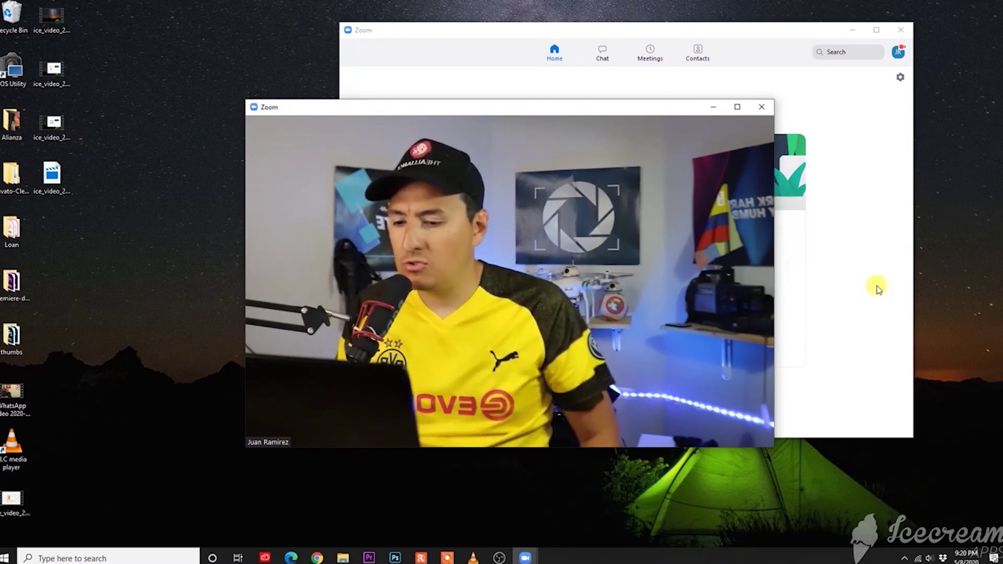
{"action": "left_click", "coordinate": [500, 557]}
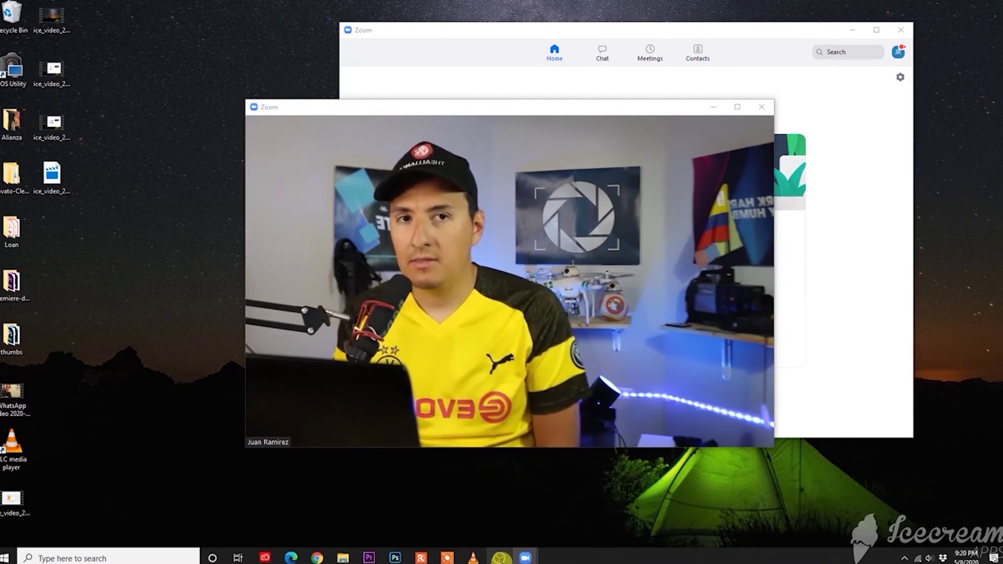
{"action": "left_click", "coordinate": [500, 558]}
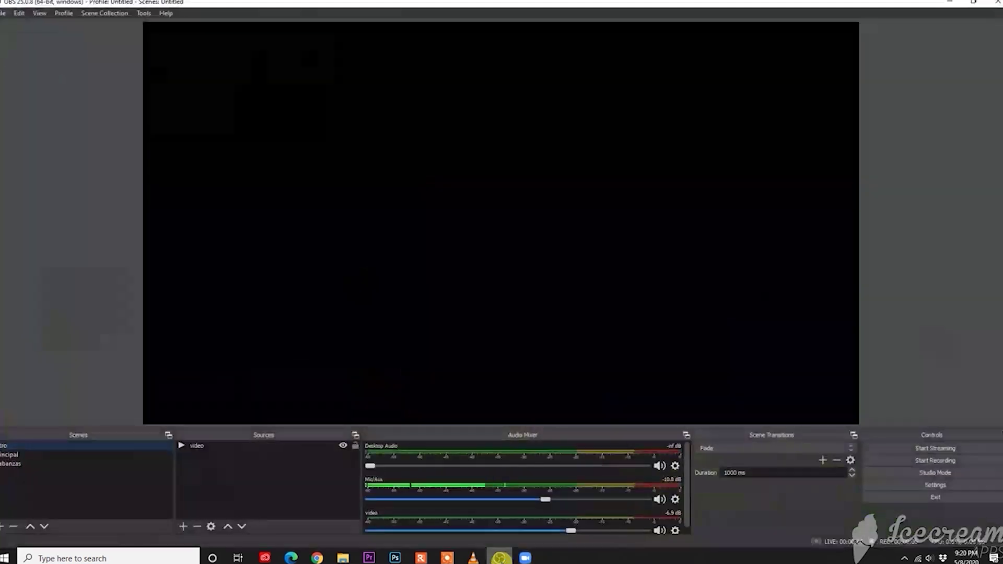
{"action": "left_click", "coordinate": [441, 558]}
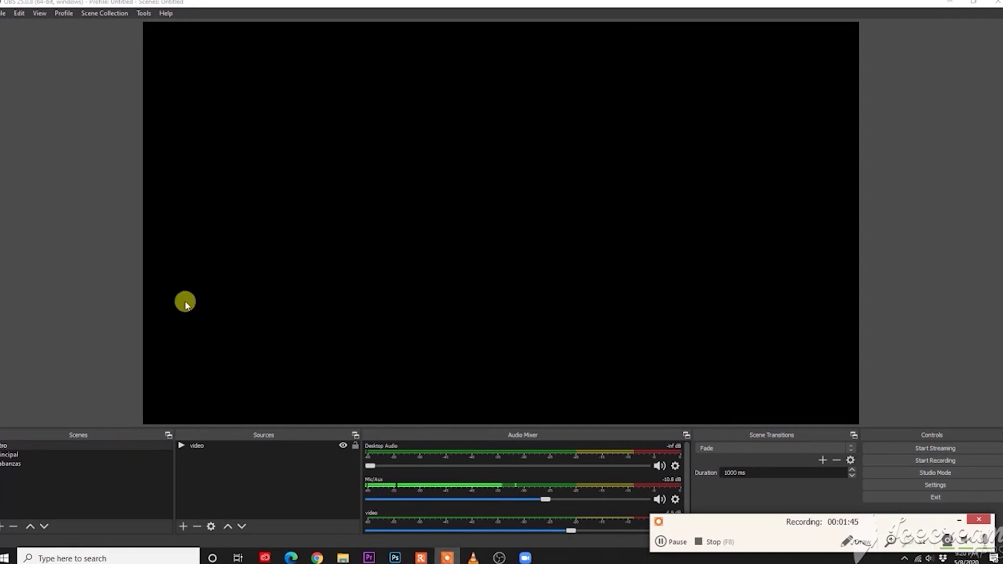
{"action": "left_click", "coordinate": [110, 298]}
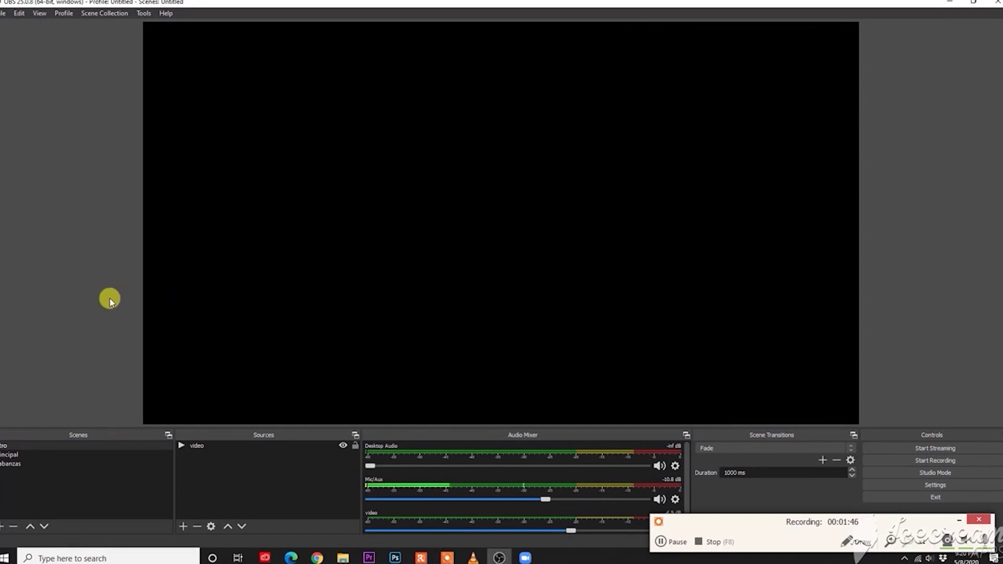
Step: Add a new Video Capture Device source named Canon to the current scene
{"action": "left_click", "coordinate": [183, 526]}
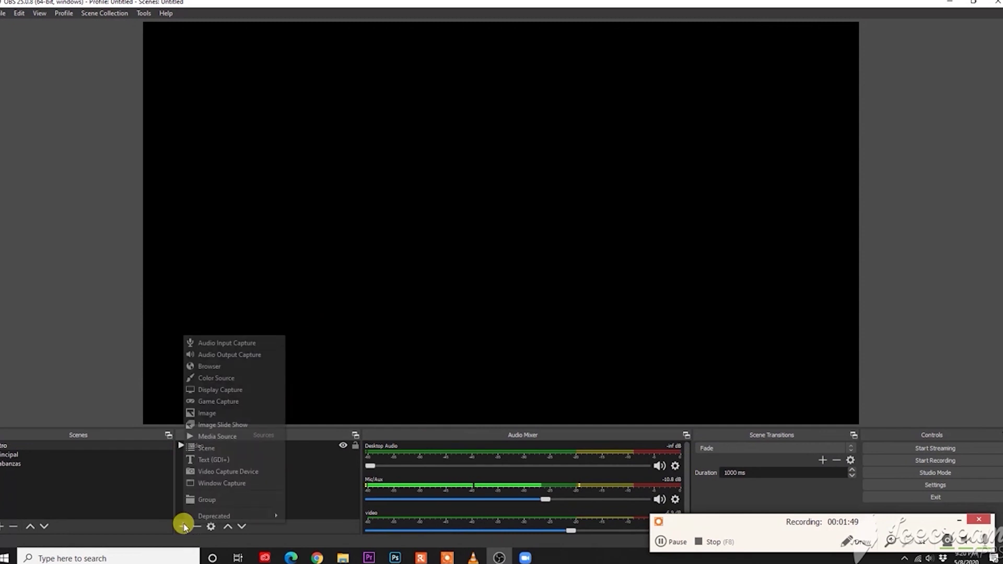
{"action": "left_click", "coordinate": [219, 473]}
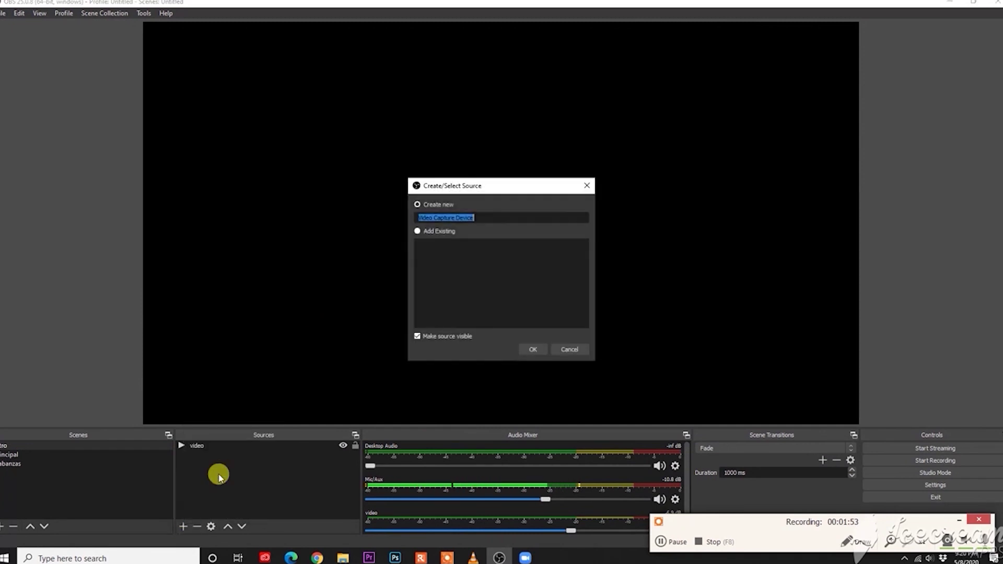
{"action": "type", "text": "Canon"}
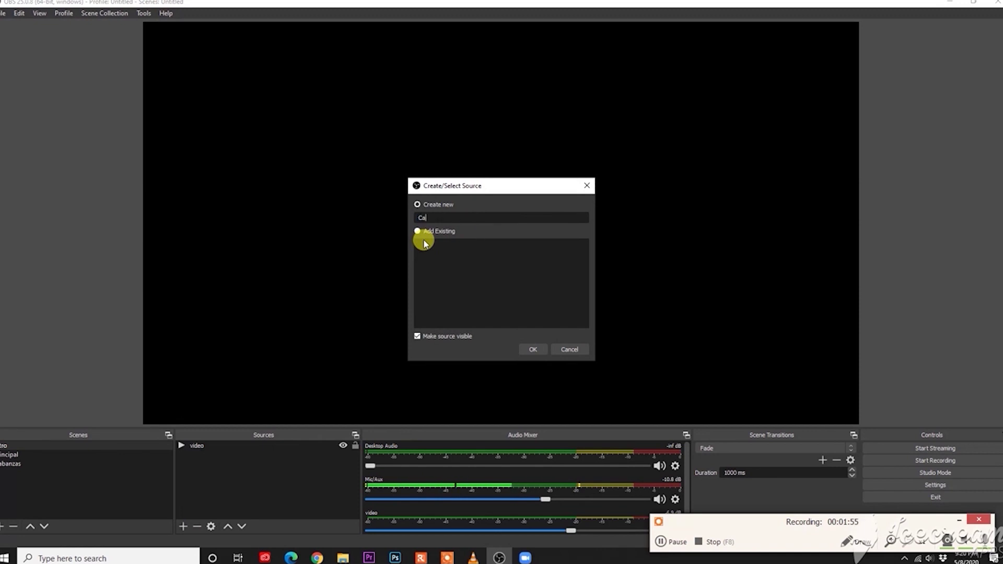
{"action": "left_click", "coordinate": [532, 354]}
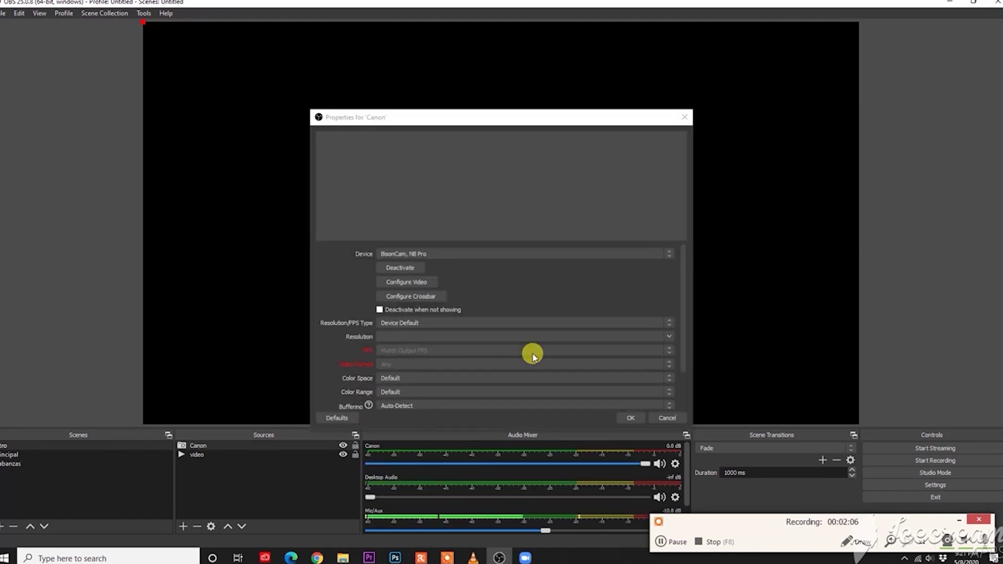
Step: Set the Canon source's device to EOS Webcam Utility Beta and accept its properties
{"action": "left_click", "coordinate": [449, 254]}
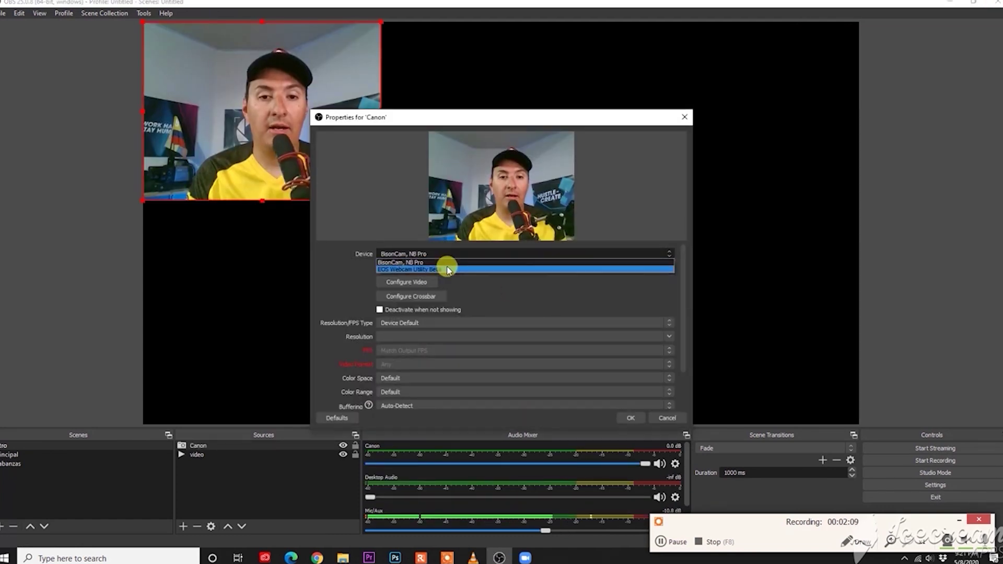
{"action": "left_click", "coordinate": [447, 269]}
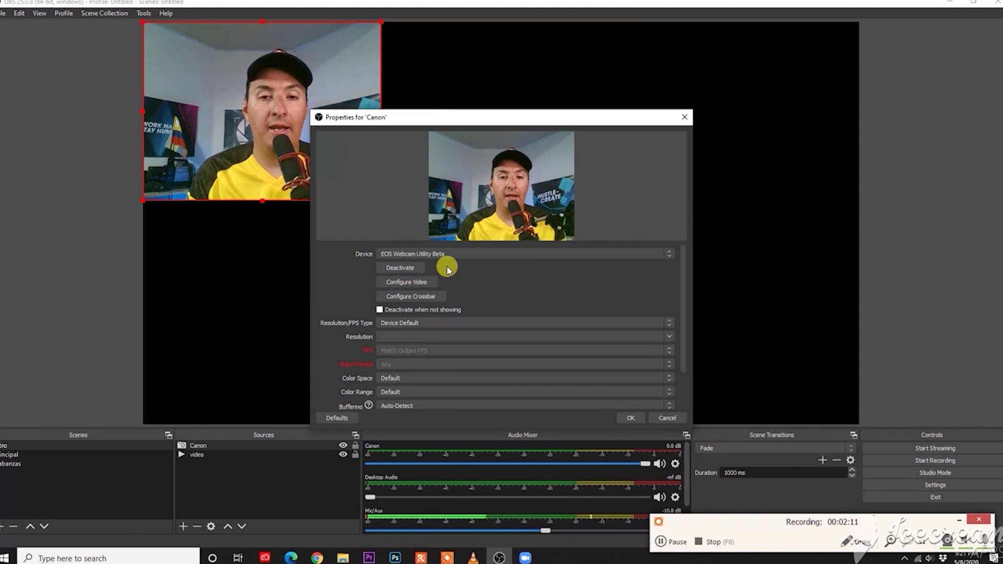
{"action": "left_click", "coordinate": [624, 420]}
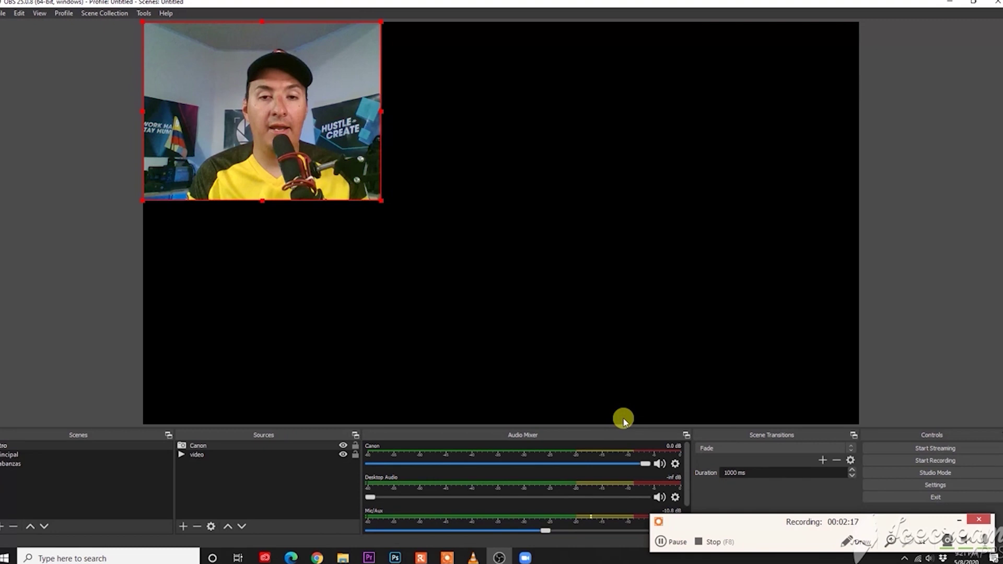
Step: Move the Canon source's picture from the canvas corner to around the middle of the canvas
{"action": "left_click_drag", "start_coordinate": [308, 144], "coordinate": [528, 251]}
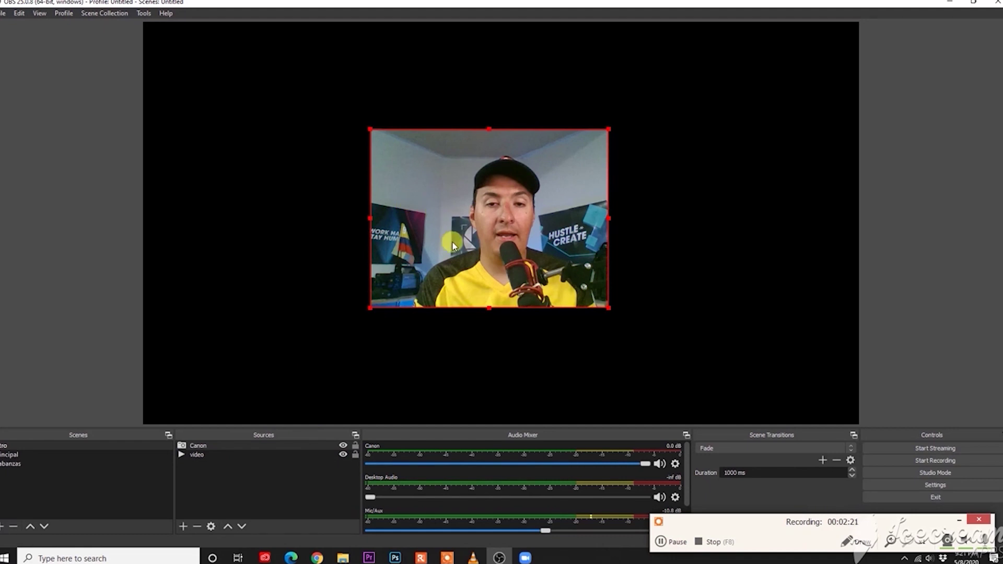
{"action": "left_click_drag", "start_coordinate": [452, 245], "coordinate": [458, 267]}
{"action": "left_click_drag", "start_coordinate": [539, 268], "coordinate": [481, 252]}
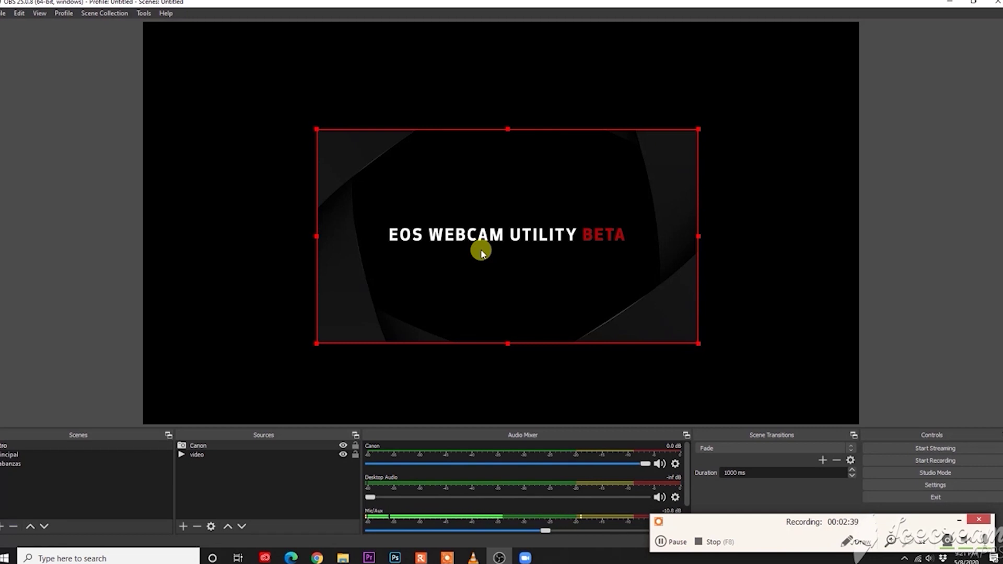
Step: Stop the video in the Zoom meeting to release the camera, and reposition the Canon picture near the canvas centre in OBS
{"action": "mouse_move", "coordinate": [525, 558]}
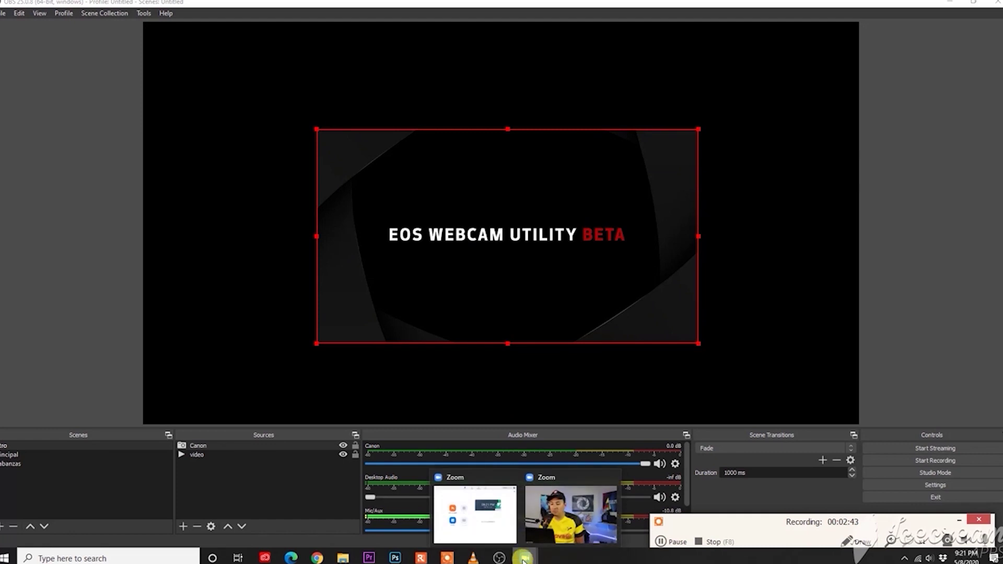
{"action": "left_click", "coordinate": [571, 486]}
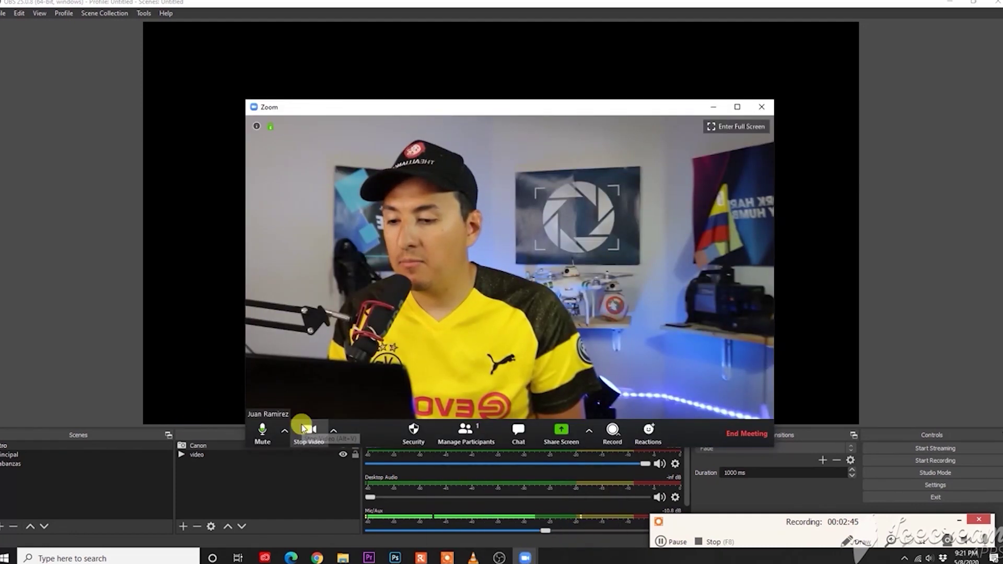
{"action": "left_click", "coordinate": [303, 428]}
{"action": "left_click", "coordinate": [312, 75]}
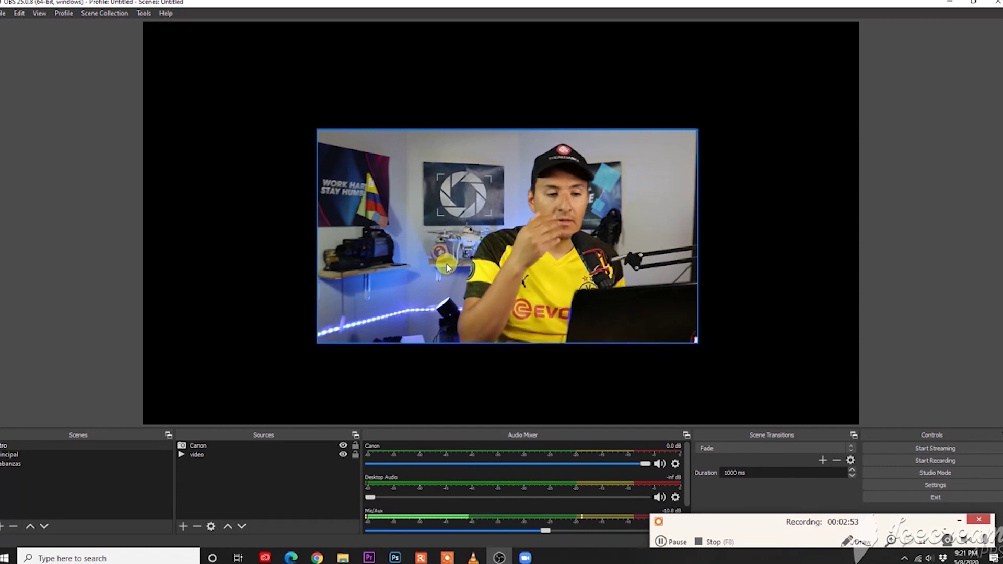
{"action": "left_click_drag", "start_coordinate": [580, 269], "coordinate": [557, 260]}
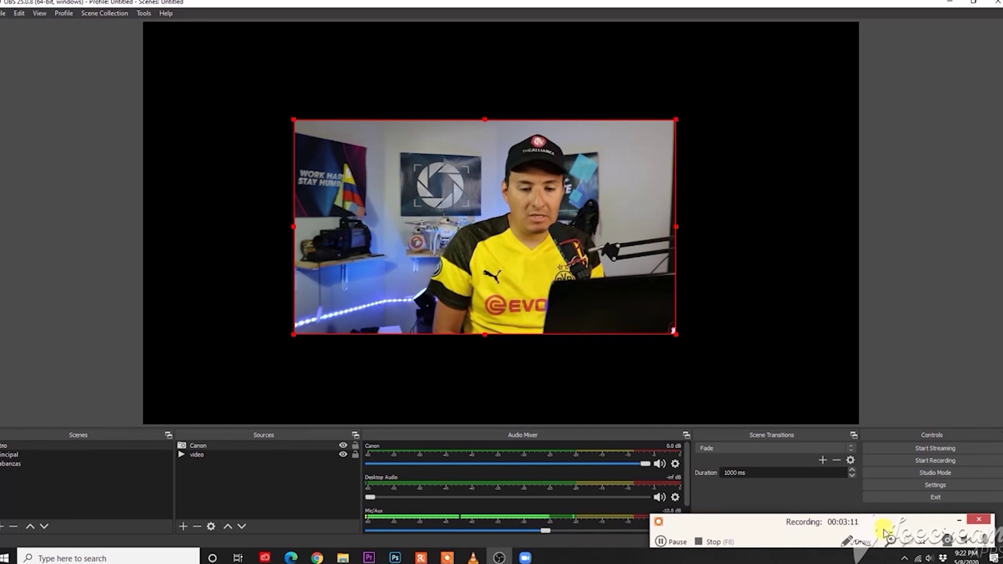
Step: Review the streaming service and server in the Stream settings and leave without making changes
{"action": "left_click", "coordinate": [921, 484]}
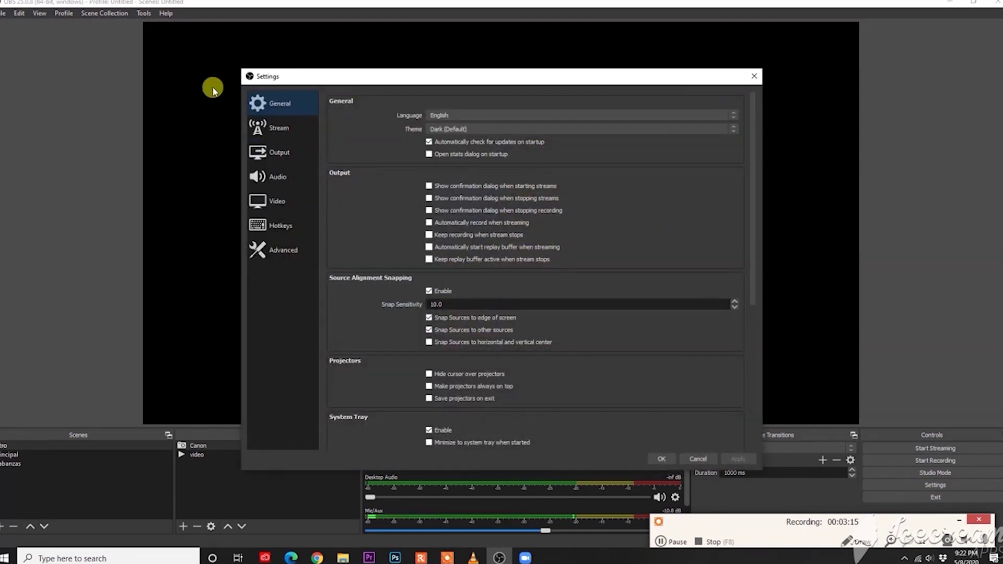
{"action": "left_click", "coordinate": [280, 130]}
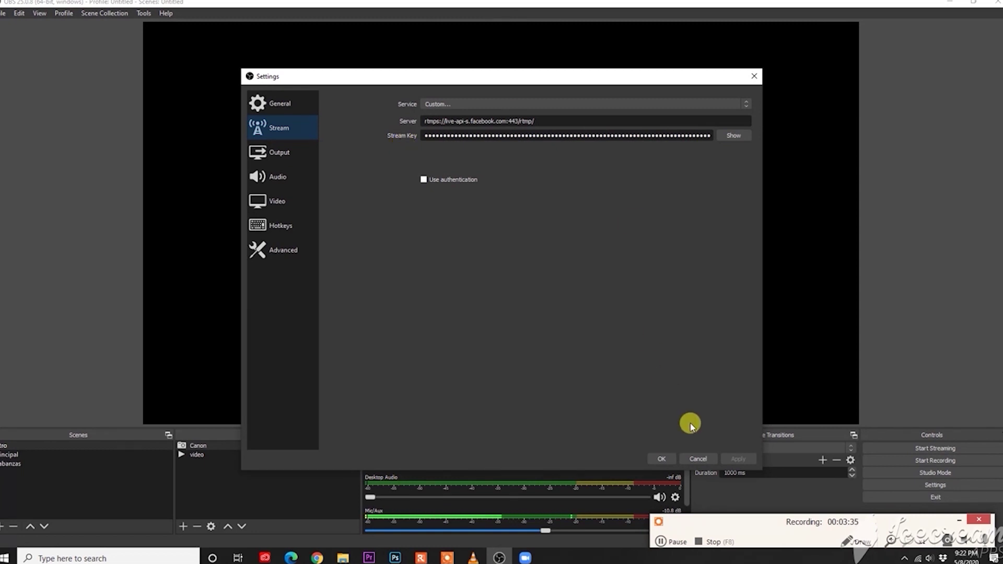
{"action": "left_click", "coordinate": [698, 459]}
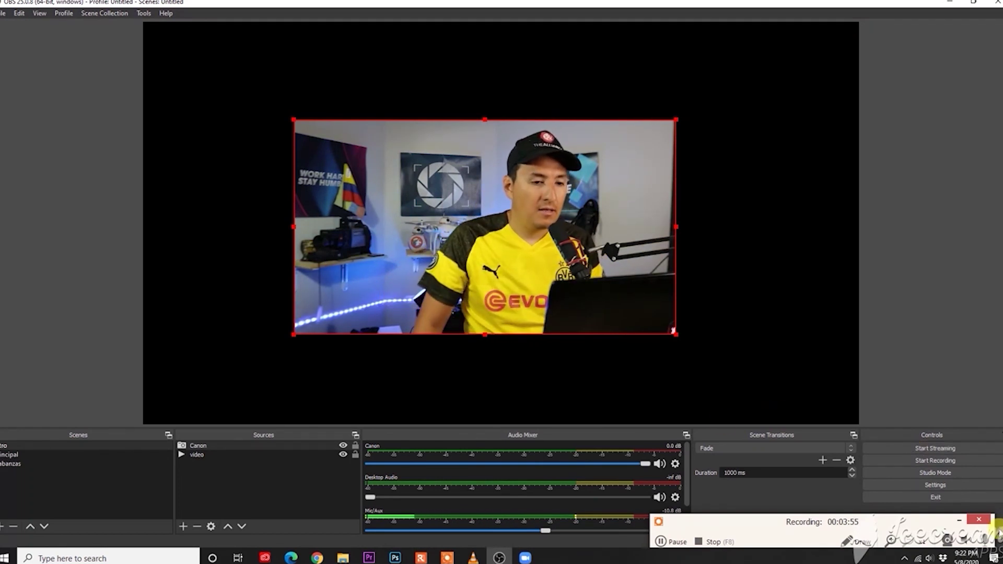
Step: Put away the OBS and Zoom windows and view the EOS Rebel T6i optional software downloads in Chrome
{"action": "left_click", "coordinate": [998, 3]}
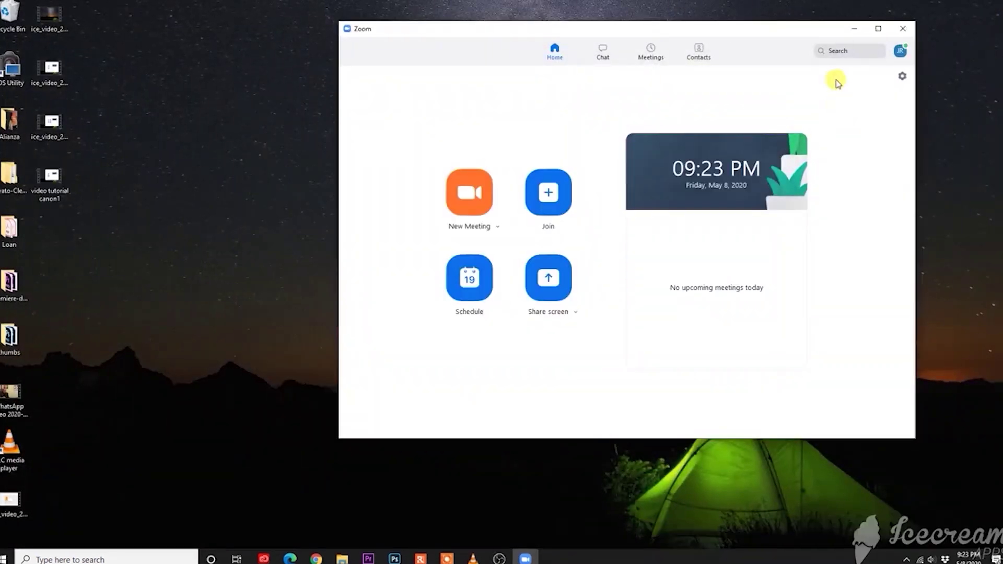
{"action": "left_click", "coordinate": [857, 28]}
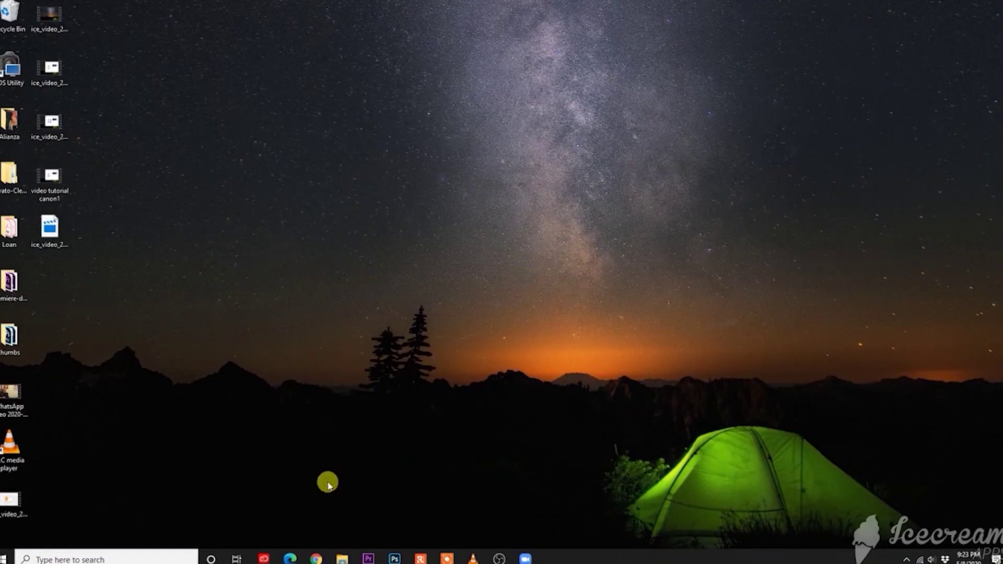
{"action": "left_click", "coordinate": [314, 560]}
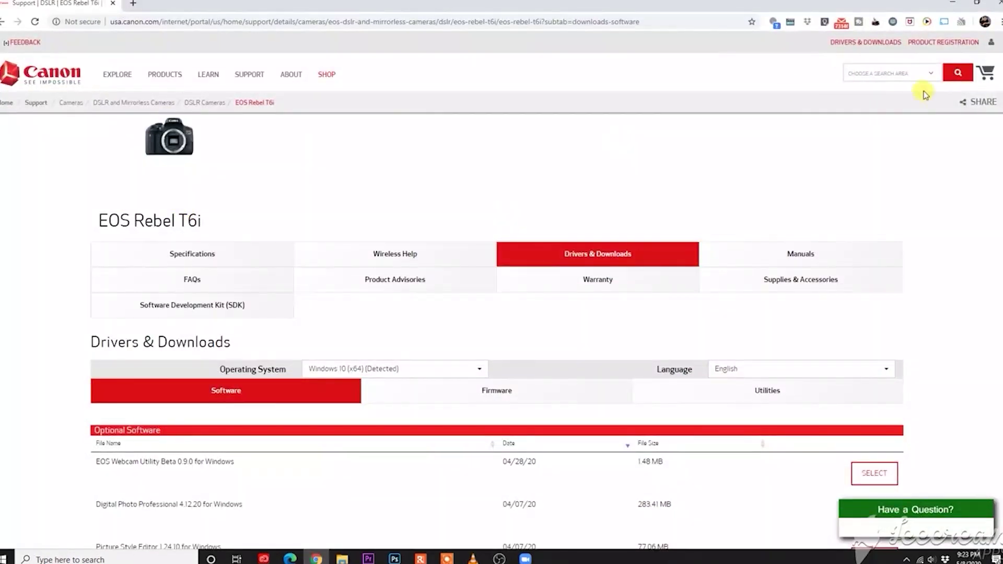
{"action": "scroll", "coordinate": [1000, 155], "scroll_direction": "down", "scroll_amount": 5}
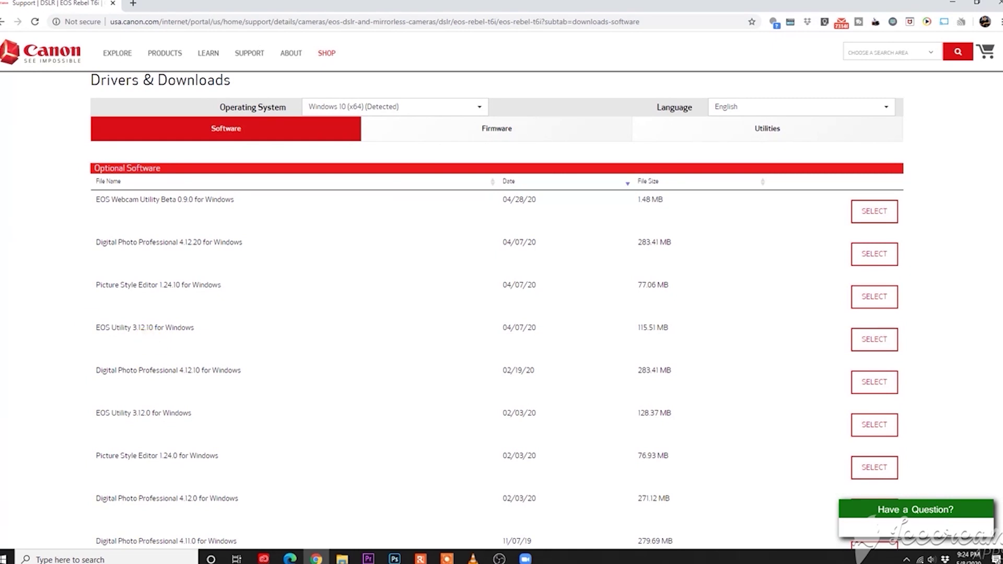
Step: Search Windows for "eos" and launch EOS Utility
{"action": "key", "text": "super"}
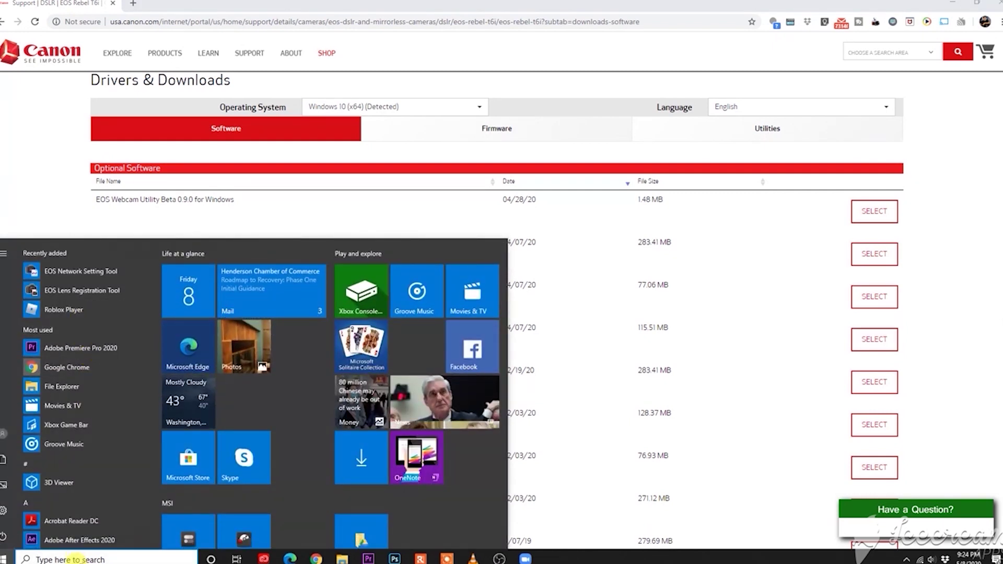
{"action": "left_click", "coordinate": [72, 558]}
{"action": "type", "text": "eos"}
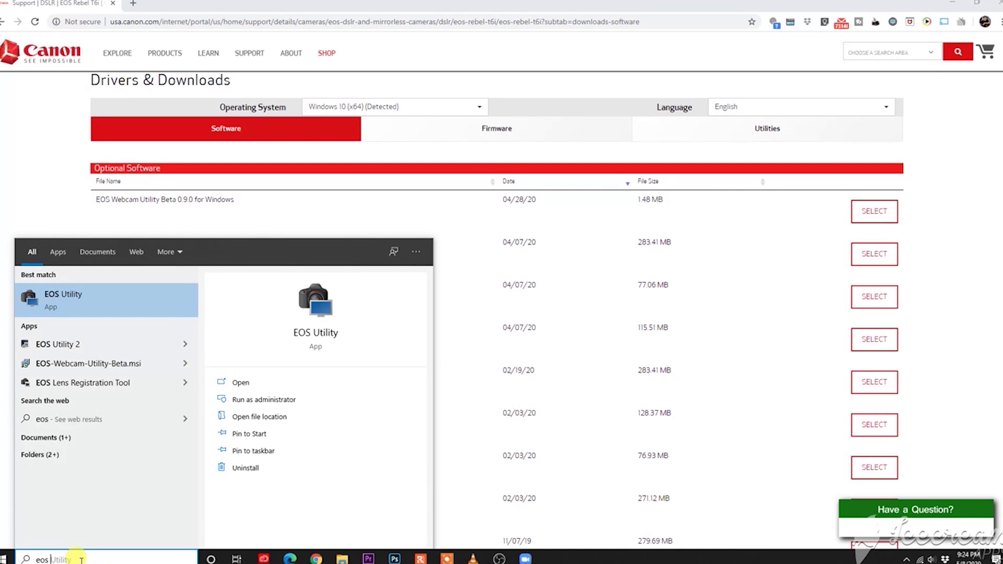
{"action": "left_click", "coordinate": [84, 294]}
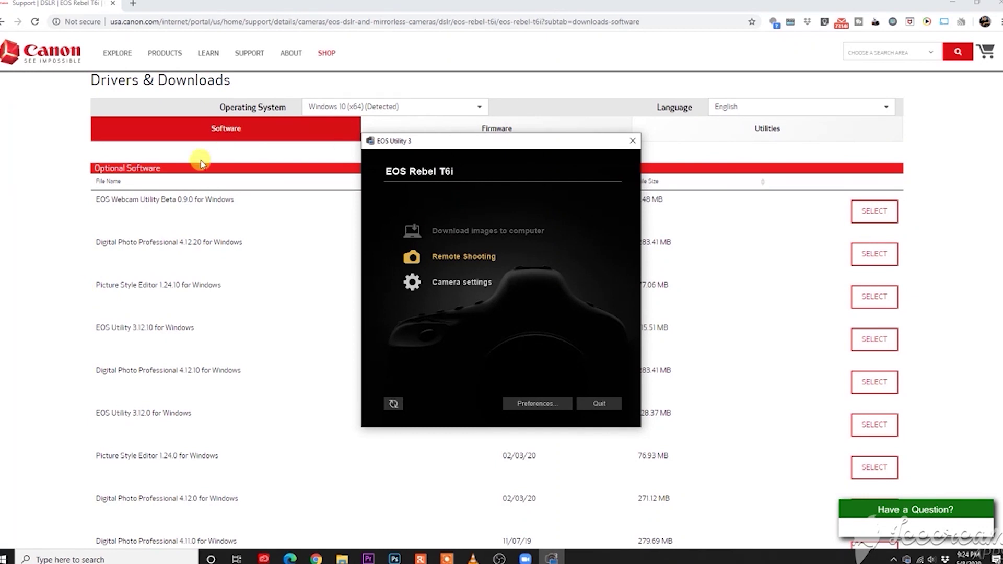
Step: Start Remote Shooting with Live View for the EOS Rebel T6i and enlarge the Remote Live View window
{"action": "left_click", "coordinate": [462, 258]}
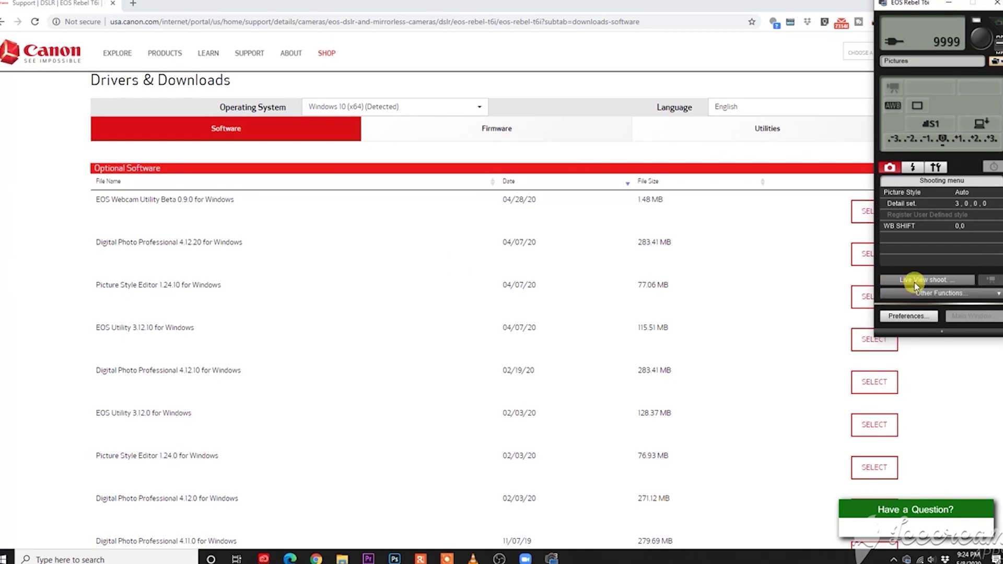
{"action": "left_click", "coordinate": [951, 281]}
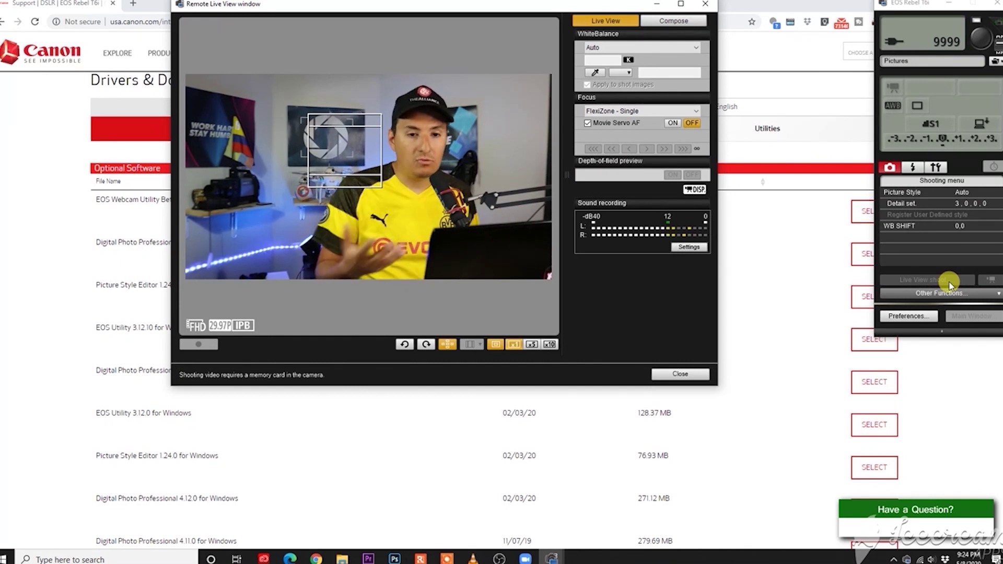
{"action": "left_click", "coordinate": [681, 4]}
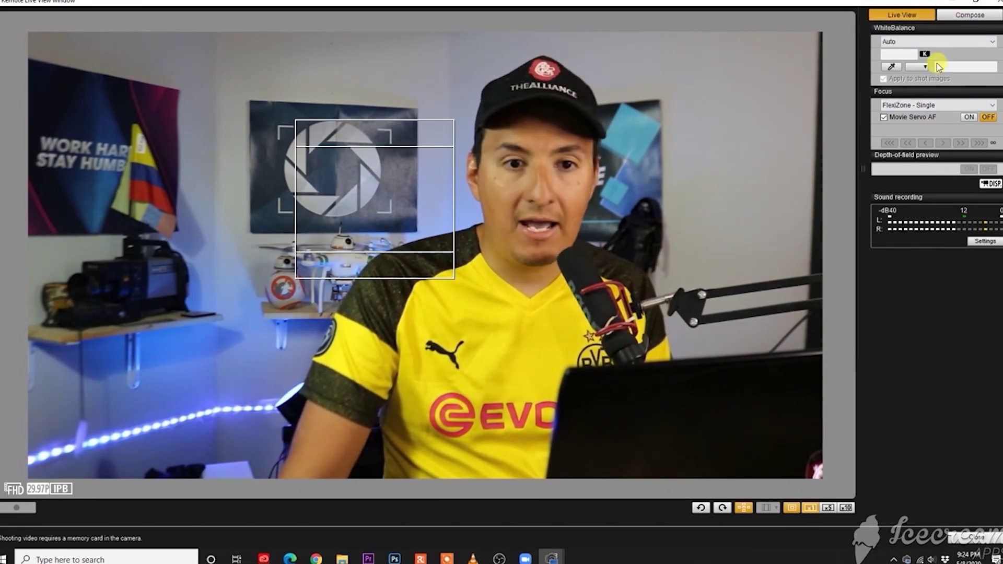
{"action": "left_click", "coordinate": [979, 6]}
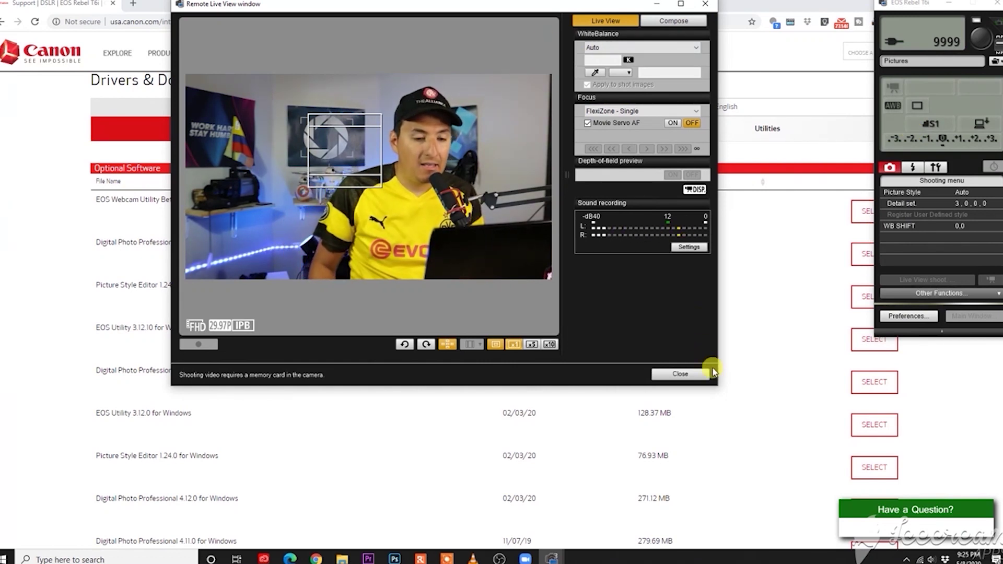
{"action": "left_click_drag", "start_coordinate": [715, 387], "coordinate": [821, 511]}
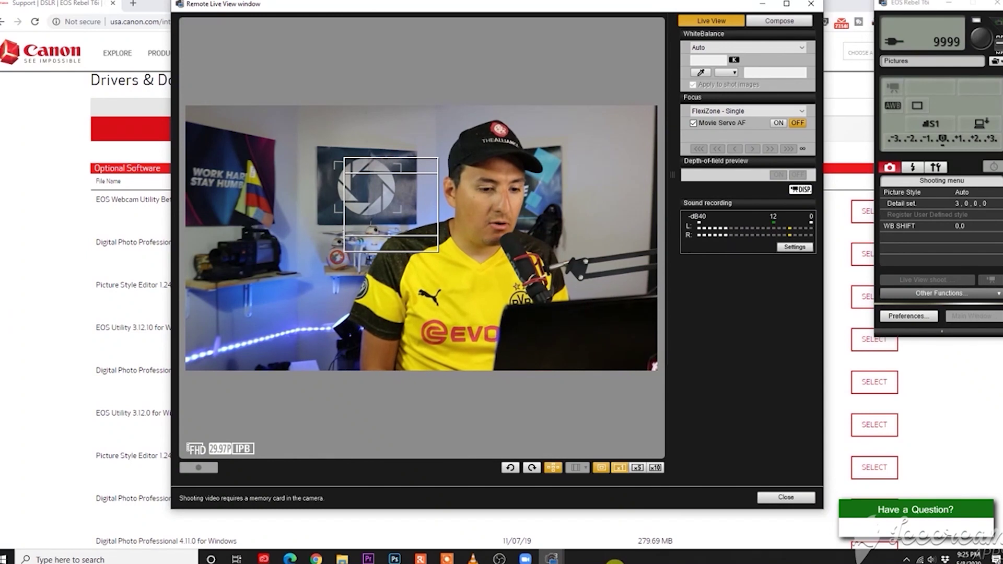
Step: Bring the hidden OBS Studio window back to the front
{"action": "left_click", "coordinate": [499, 559]}
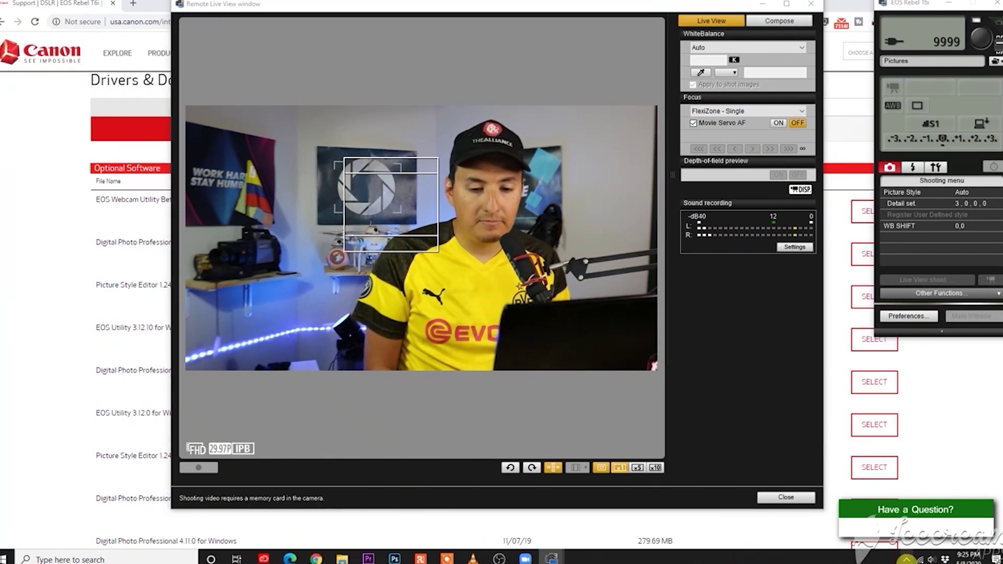
{"action": "left_click", "coordinate": [907, 559]}
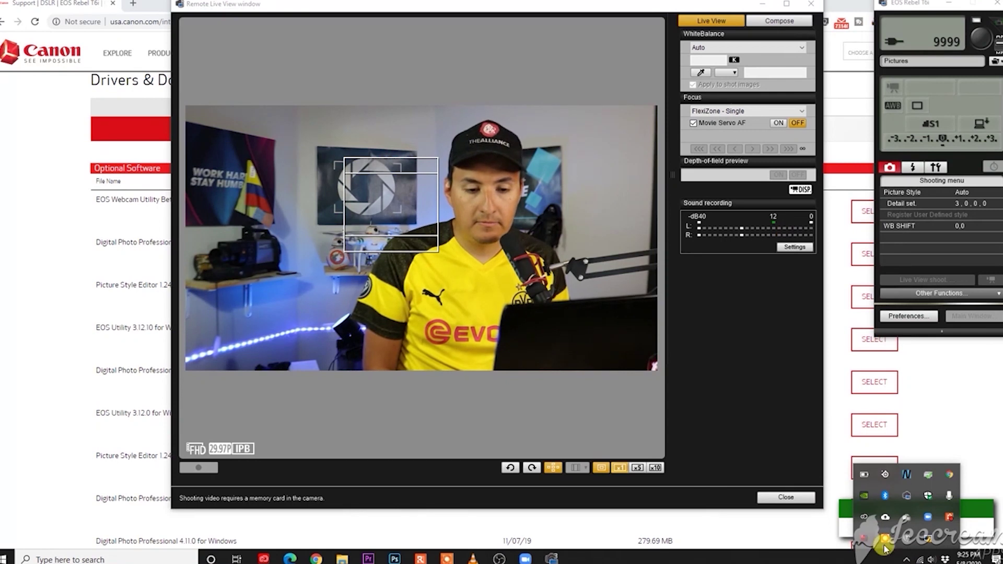
{"action": "left_click", "coordinate": [884, 545]}
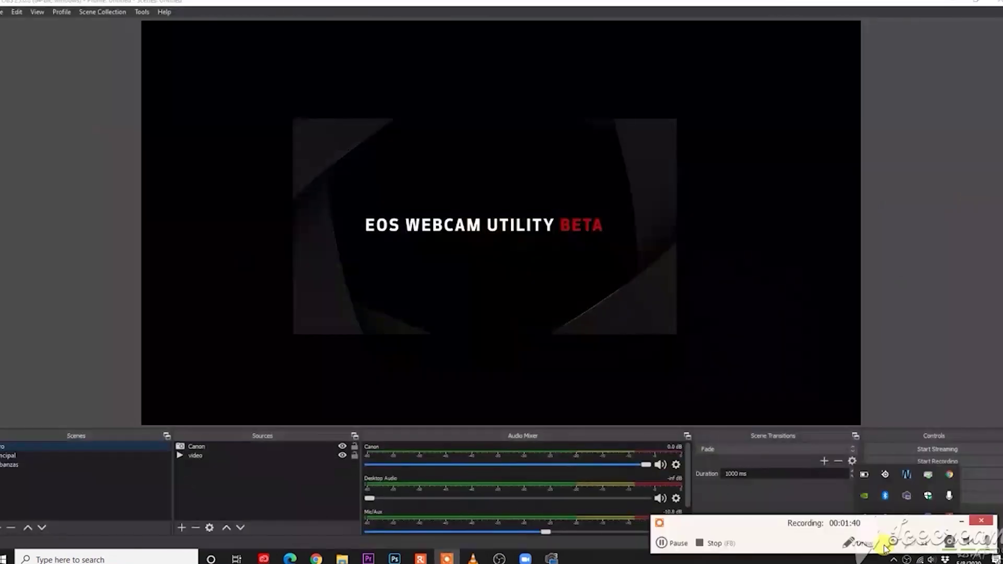
{"action": "left_click", "coordinate": [468, 349]}
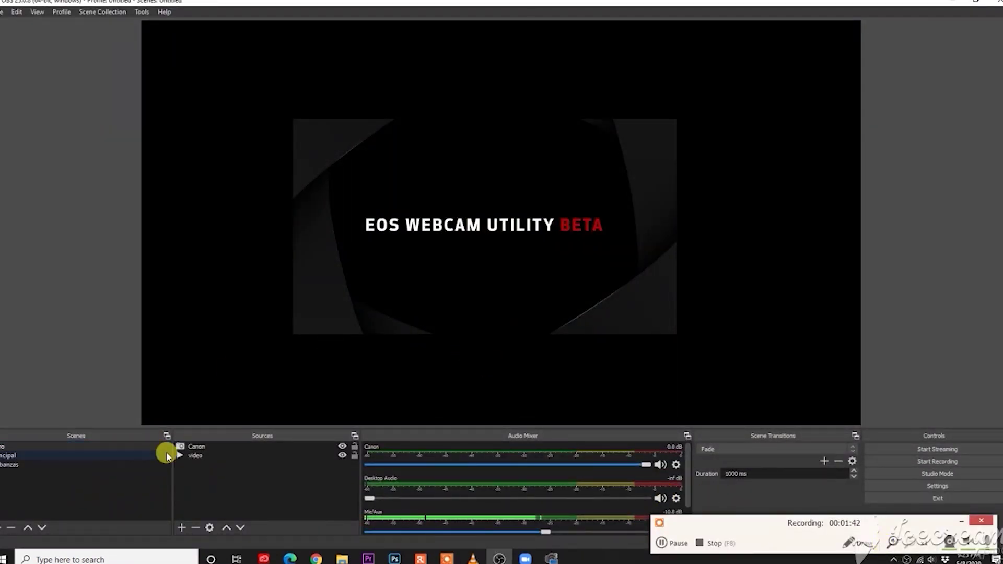
Step: Begin adding a Window Capture source to the current scene
{"action": "left_click", "coordinate": [179, 528]}
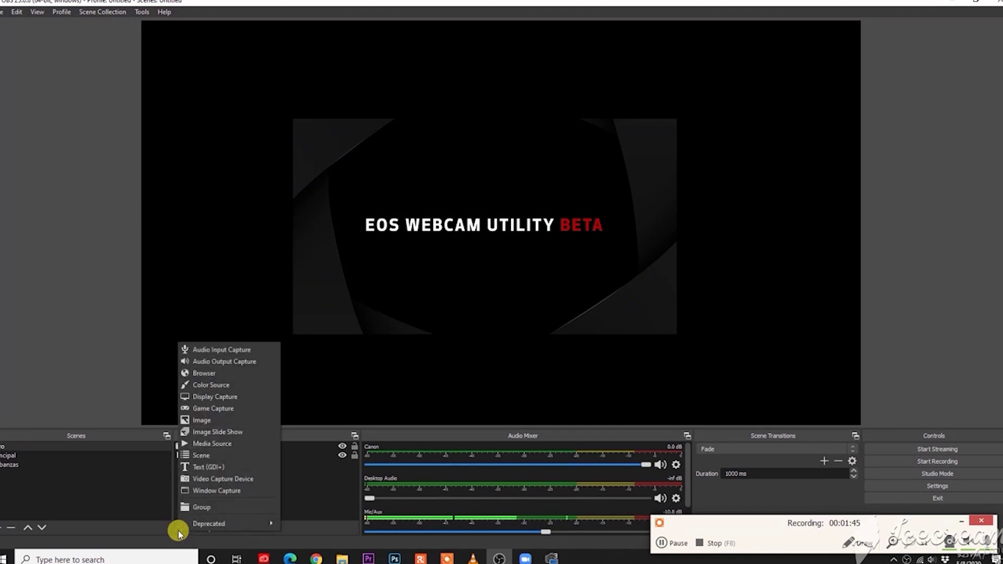
{"action": "left_click", "coordinate": [205, 489]}
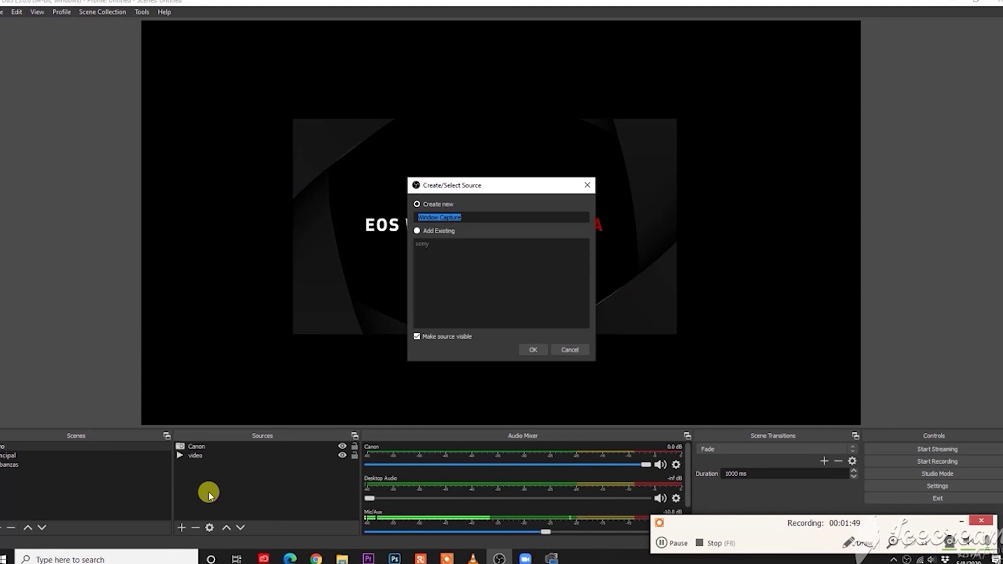